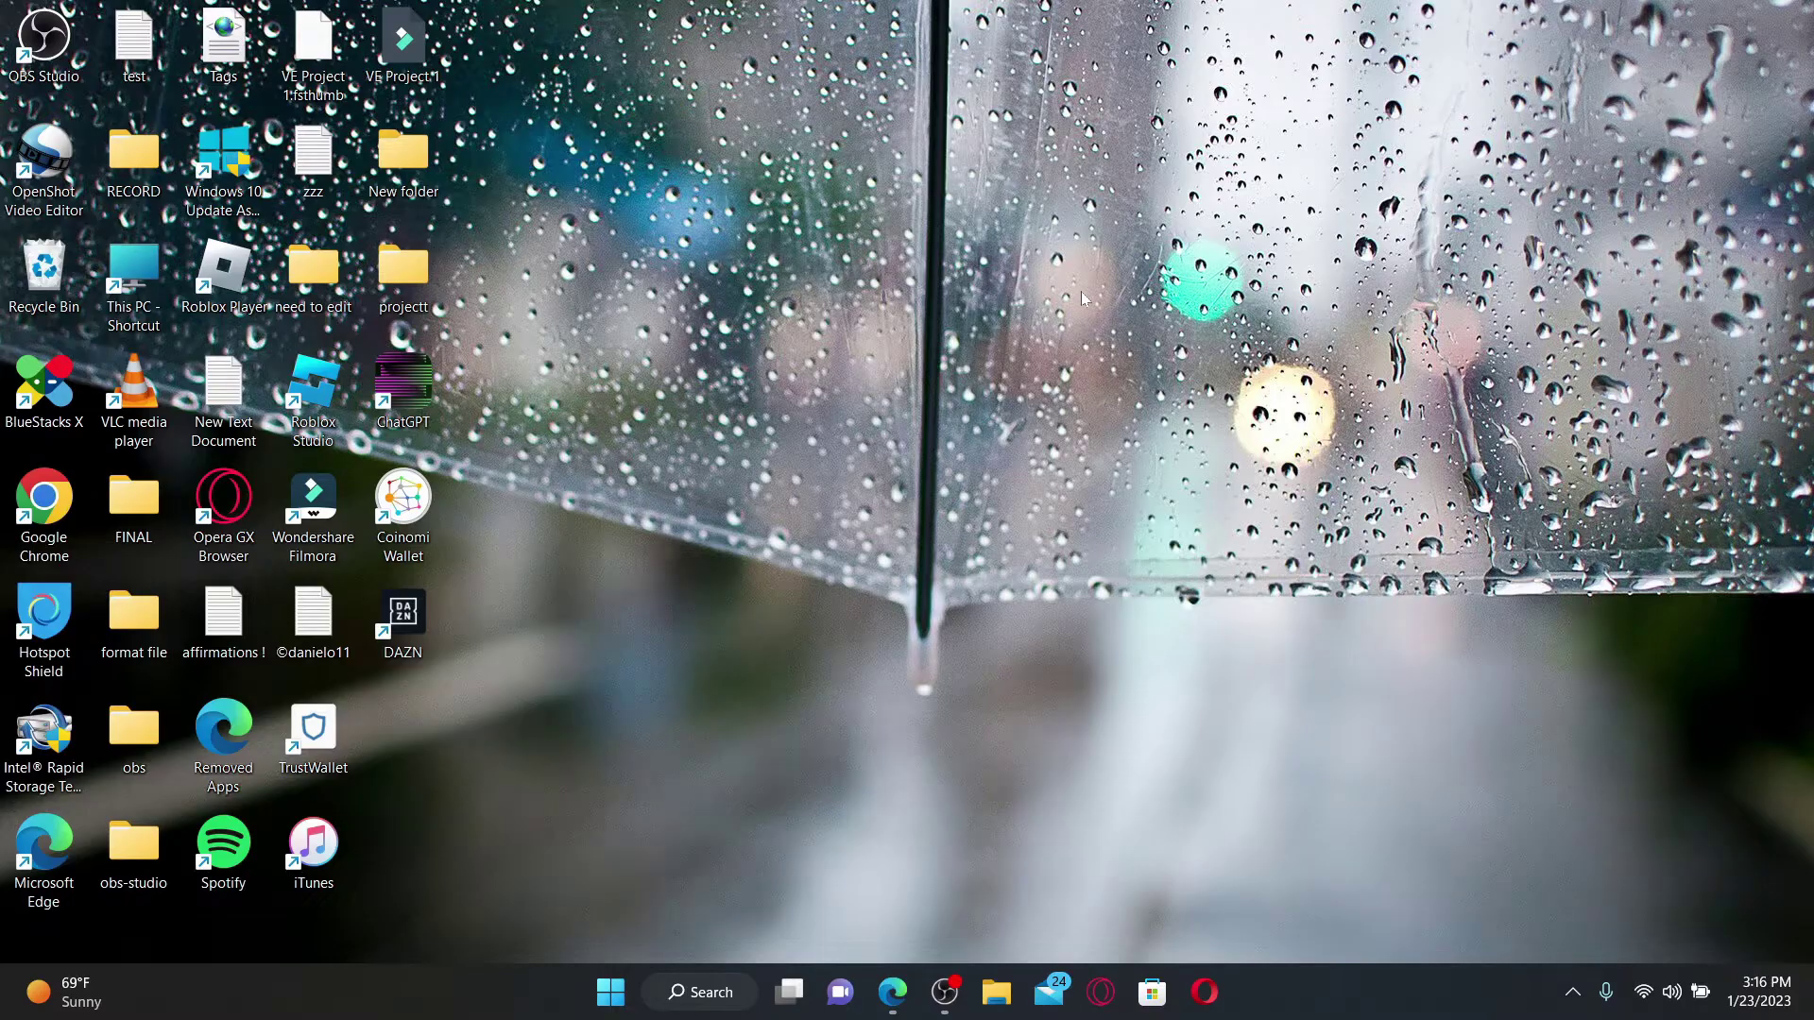
# Go to mungeruniversity.ac.in in Edge and reach the Student Login page via Admission login.
pyautogui.click(892, 990)
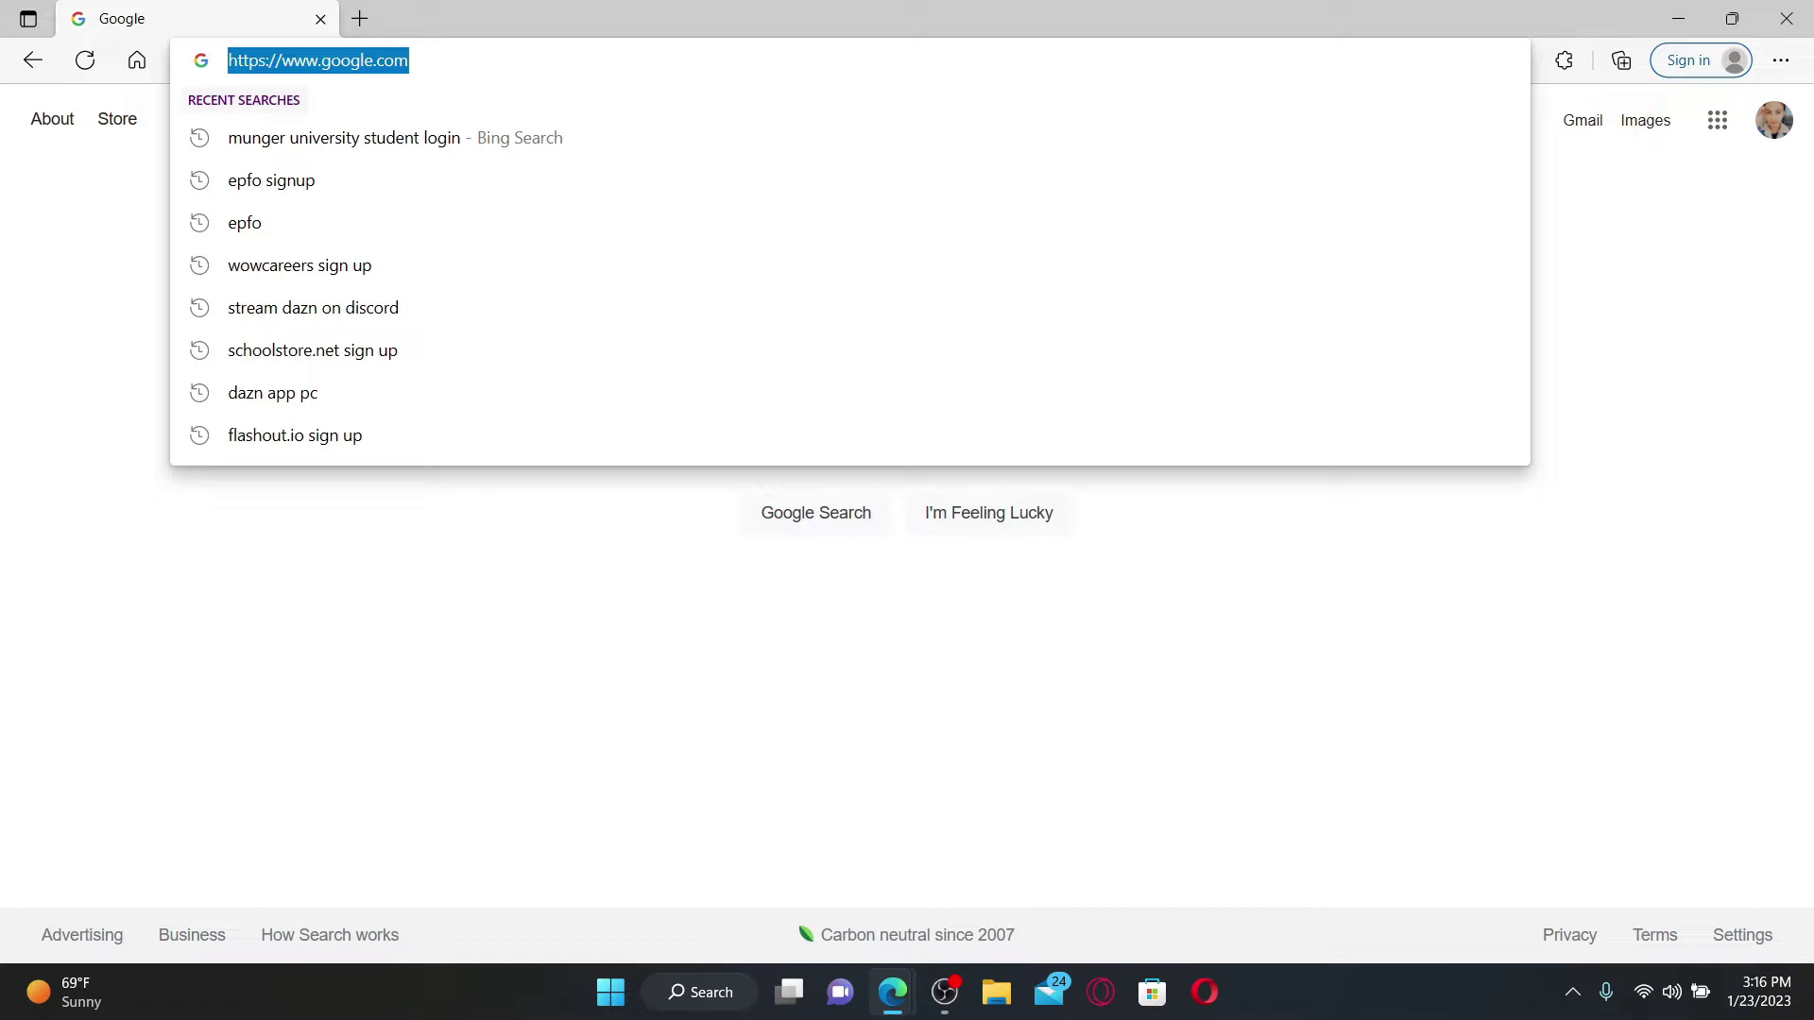
pyautogui.write('mungeruniversity.ac.in')
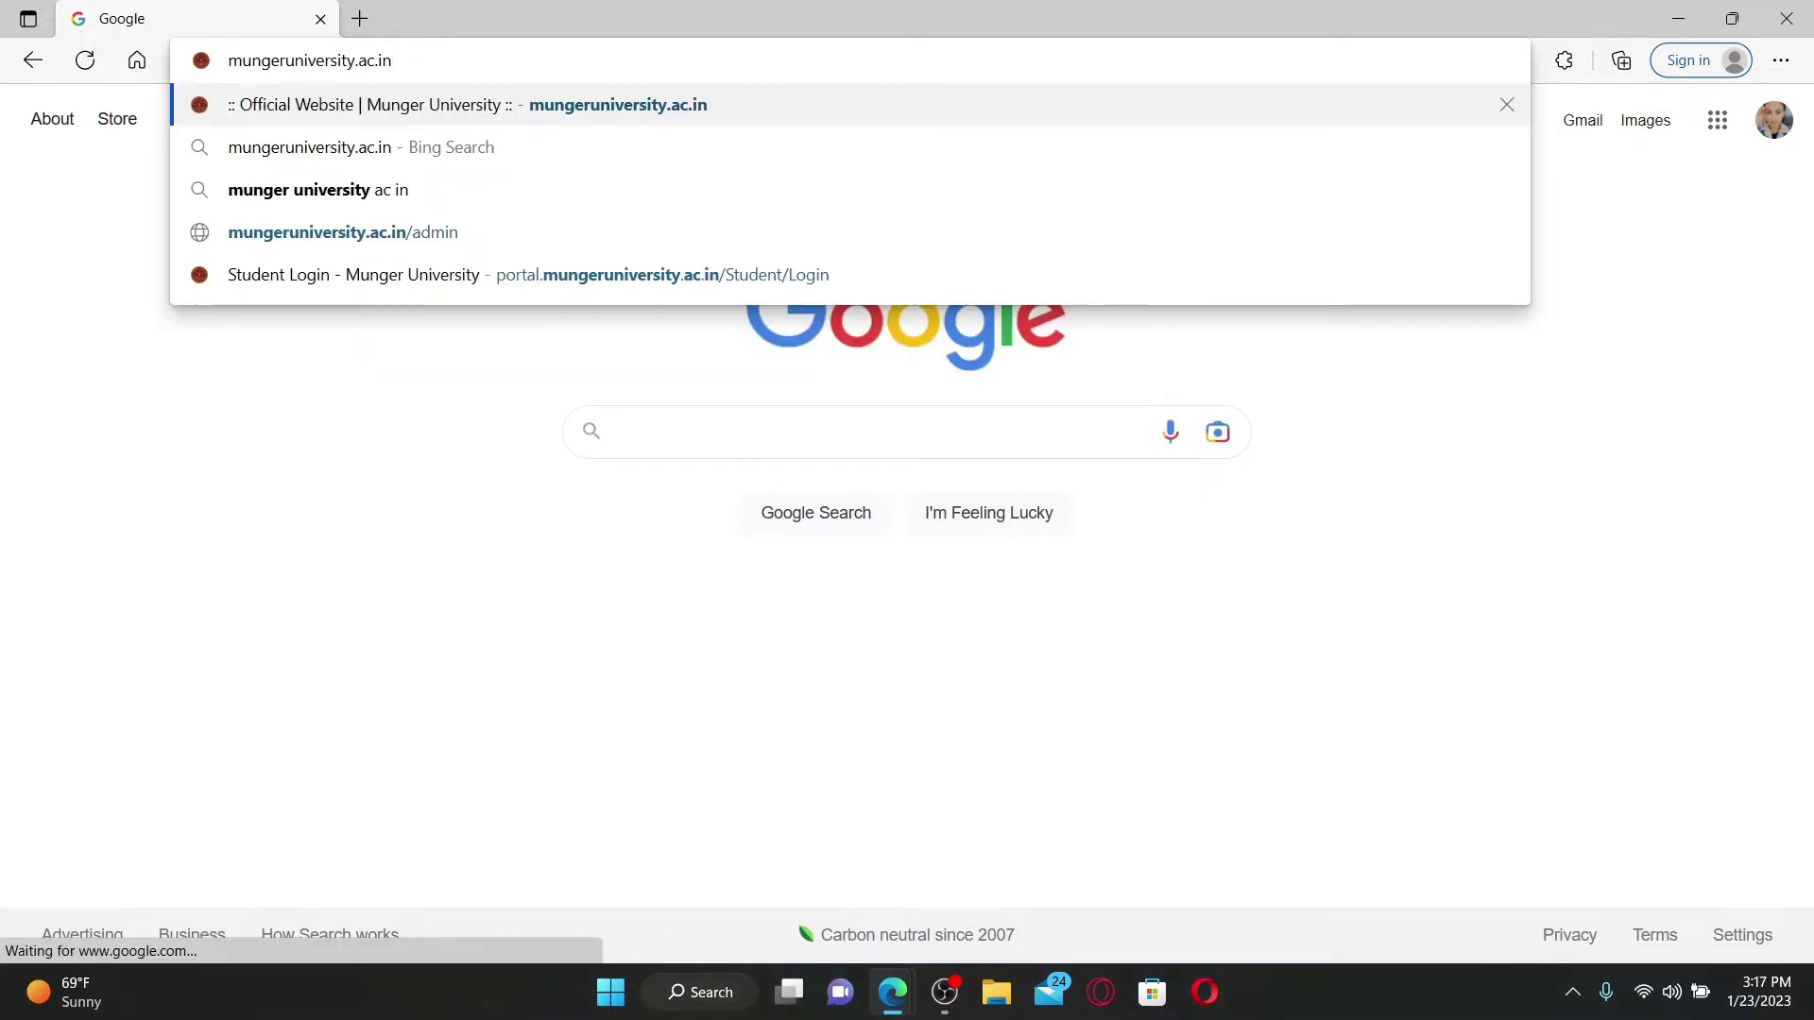
pyautogui.press('Return')
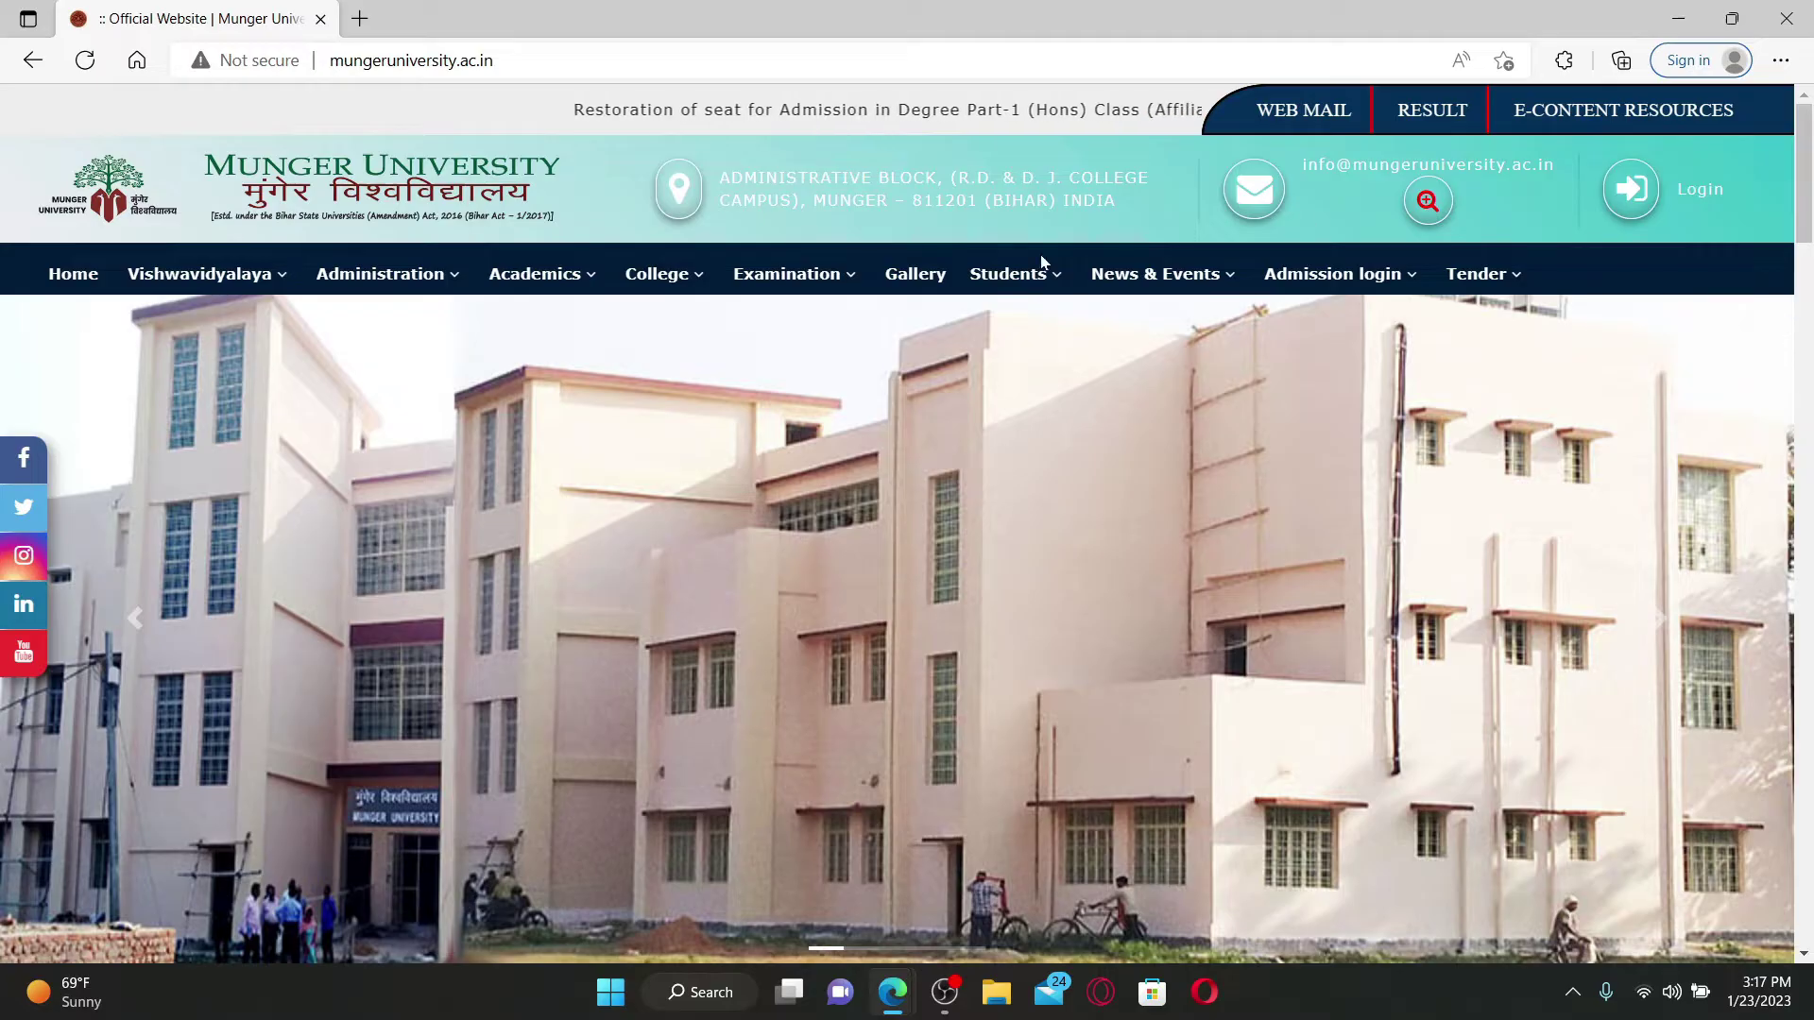
pyautogui.moveTo(1340, 274)
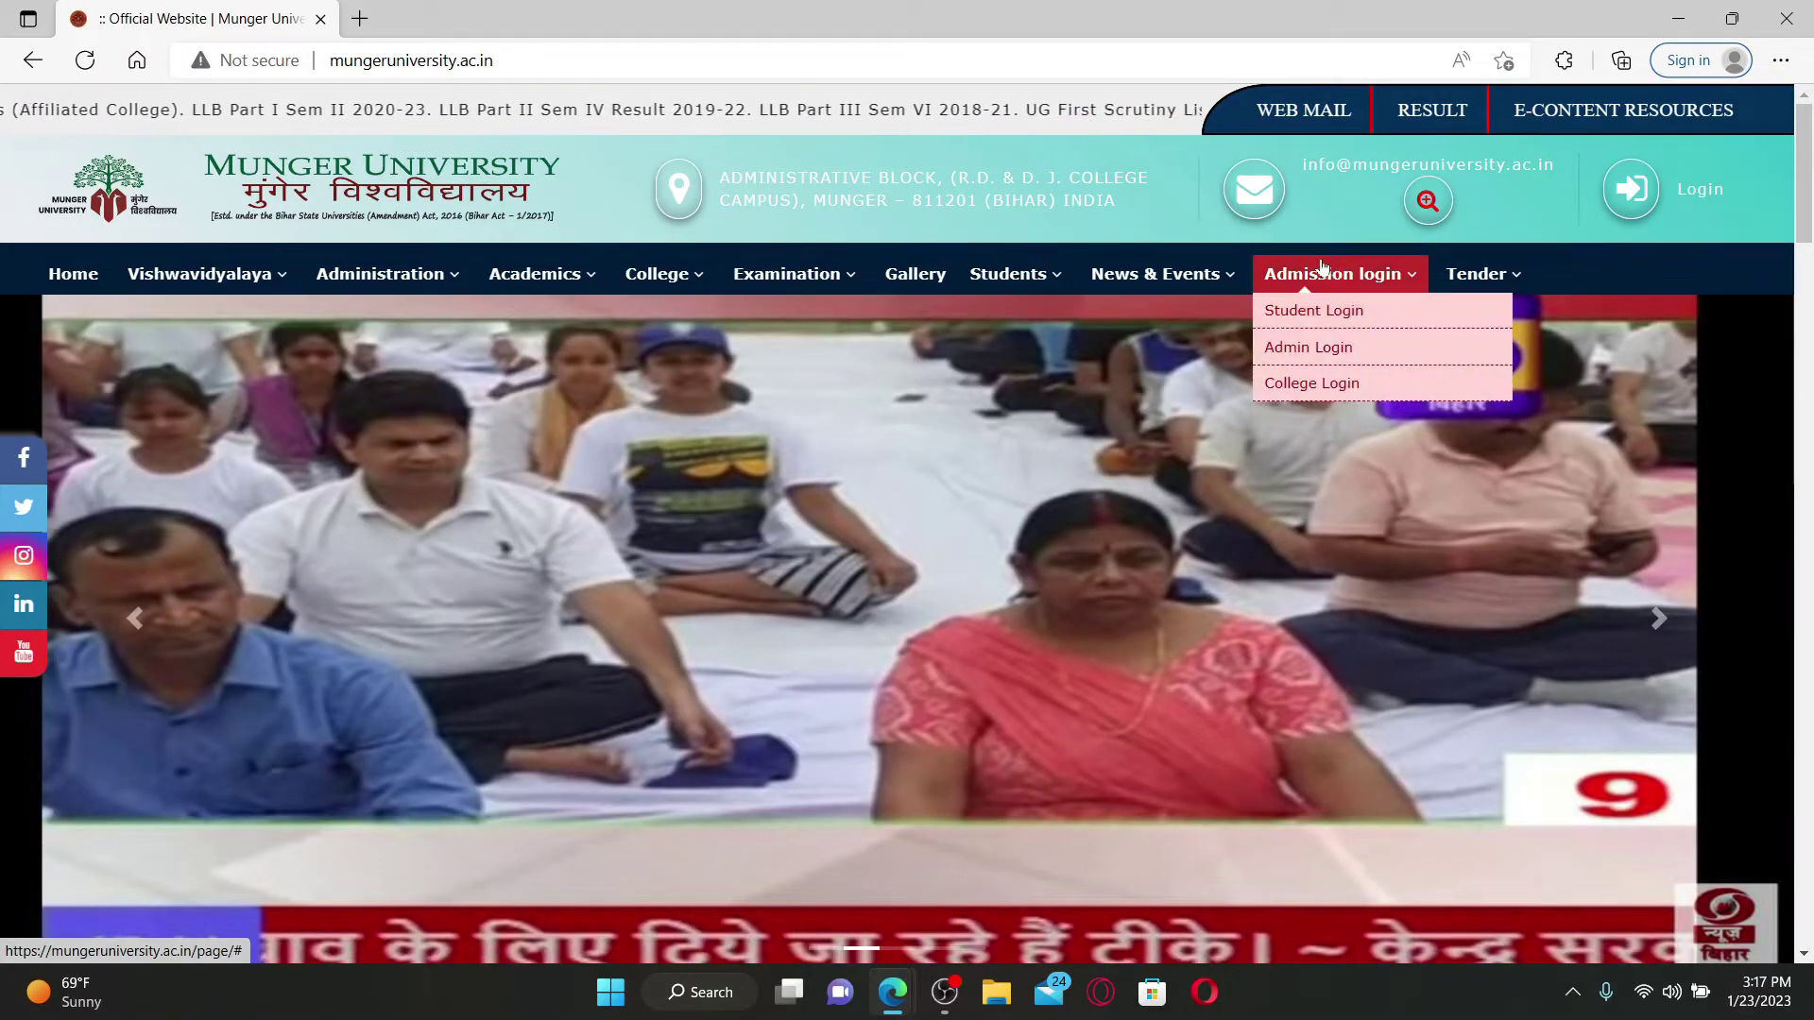
pyautogui.click(1315, 310)
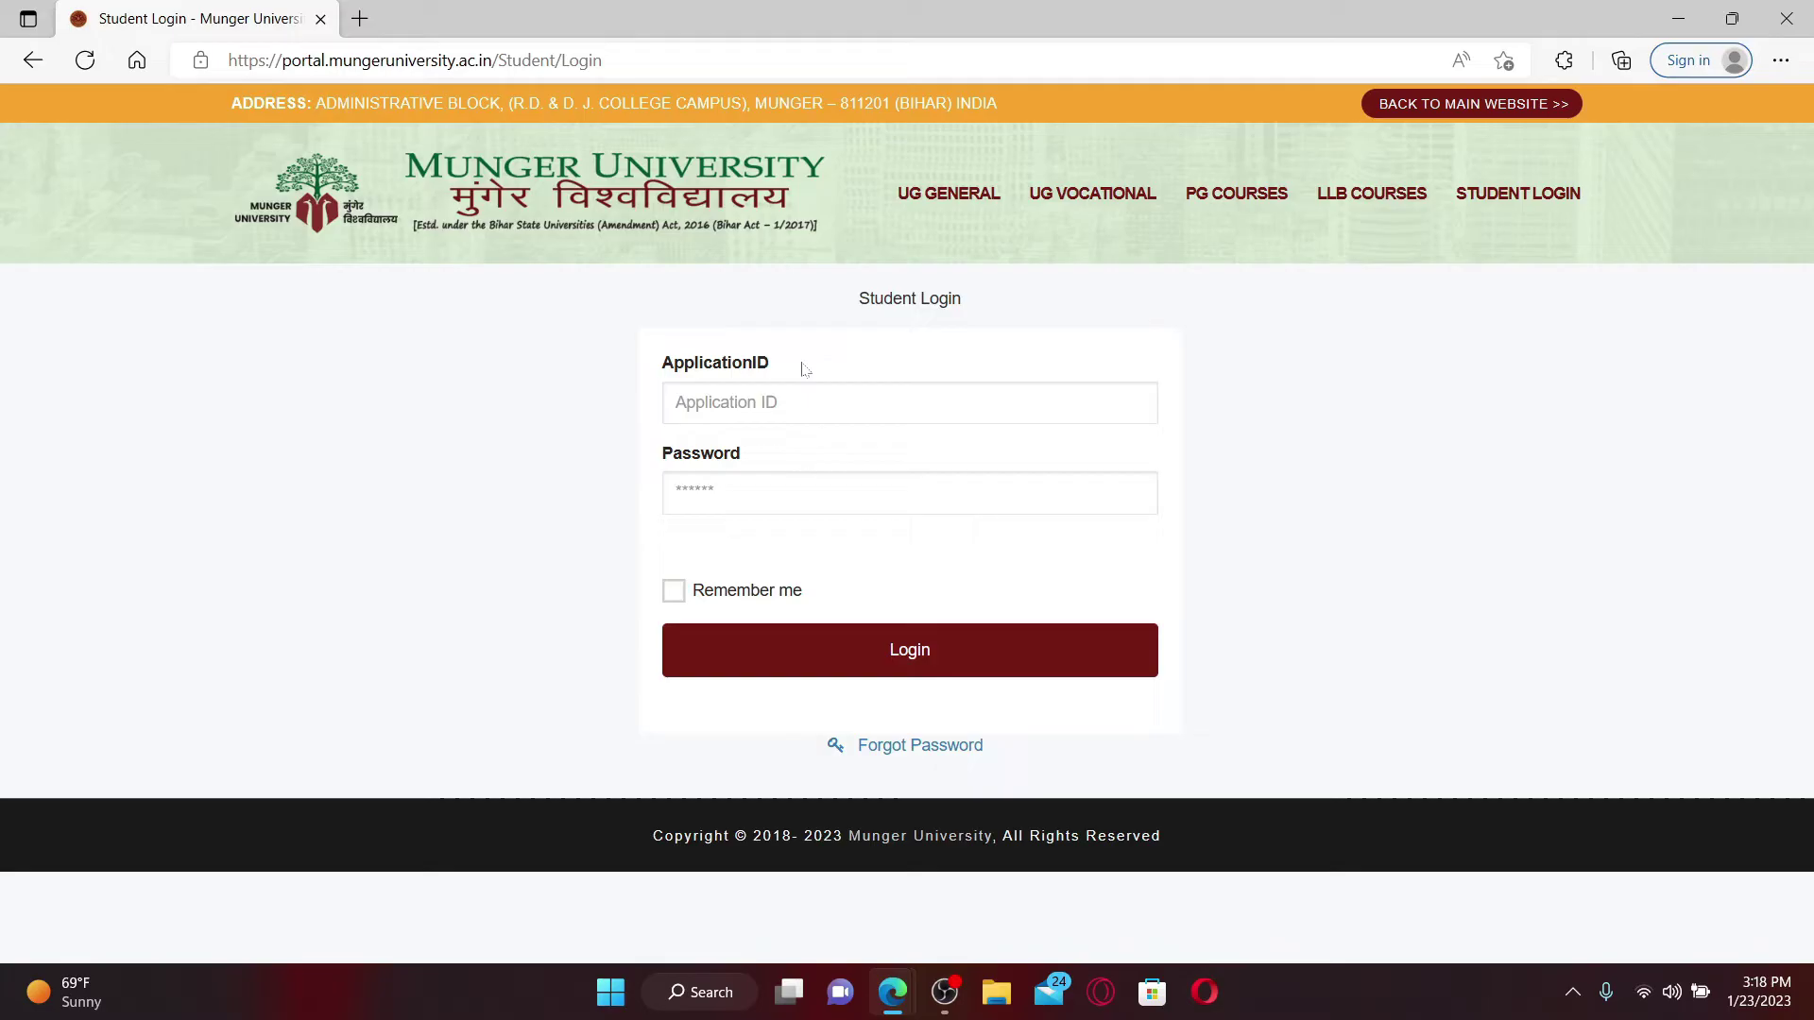
# Enter the Application ID and password, ticking then unticking Remember me.
pyautogui.click(908, 401)
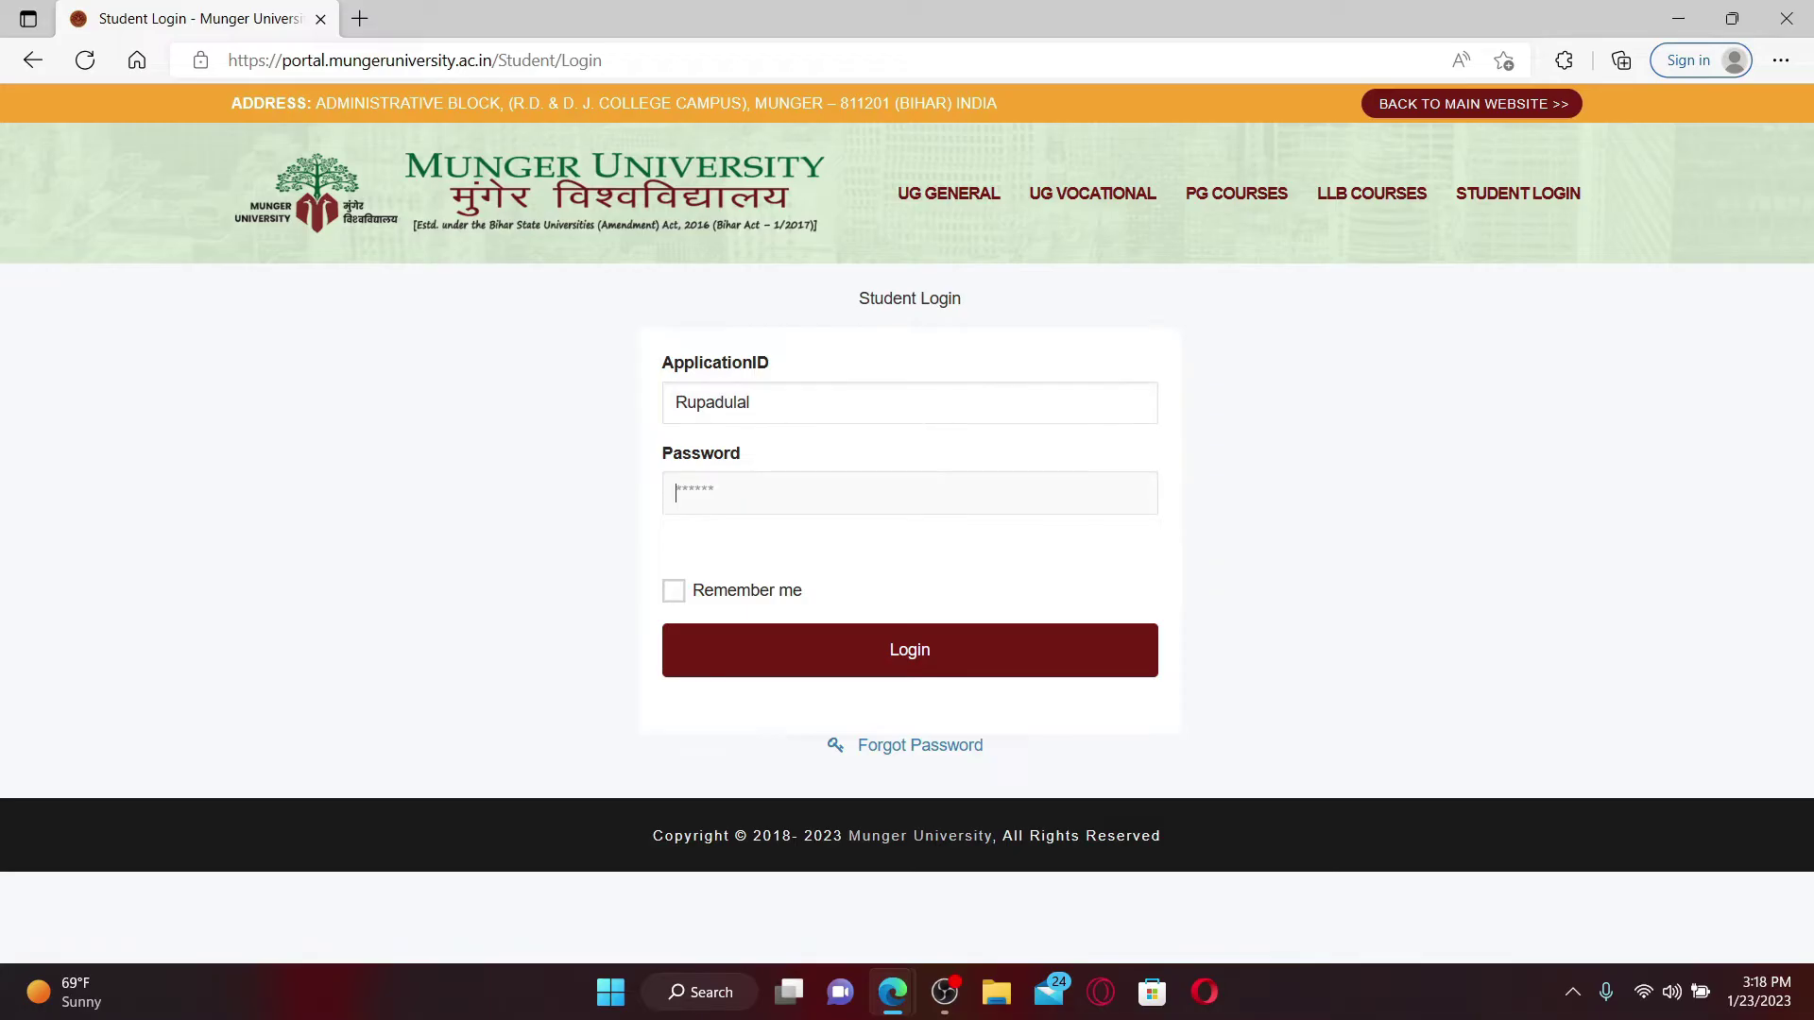
pyautogui.write('********')
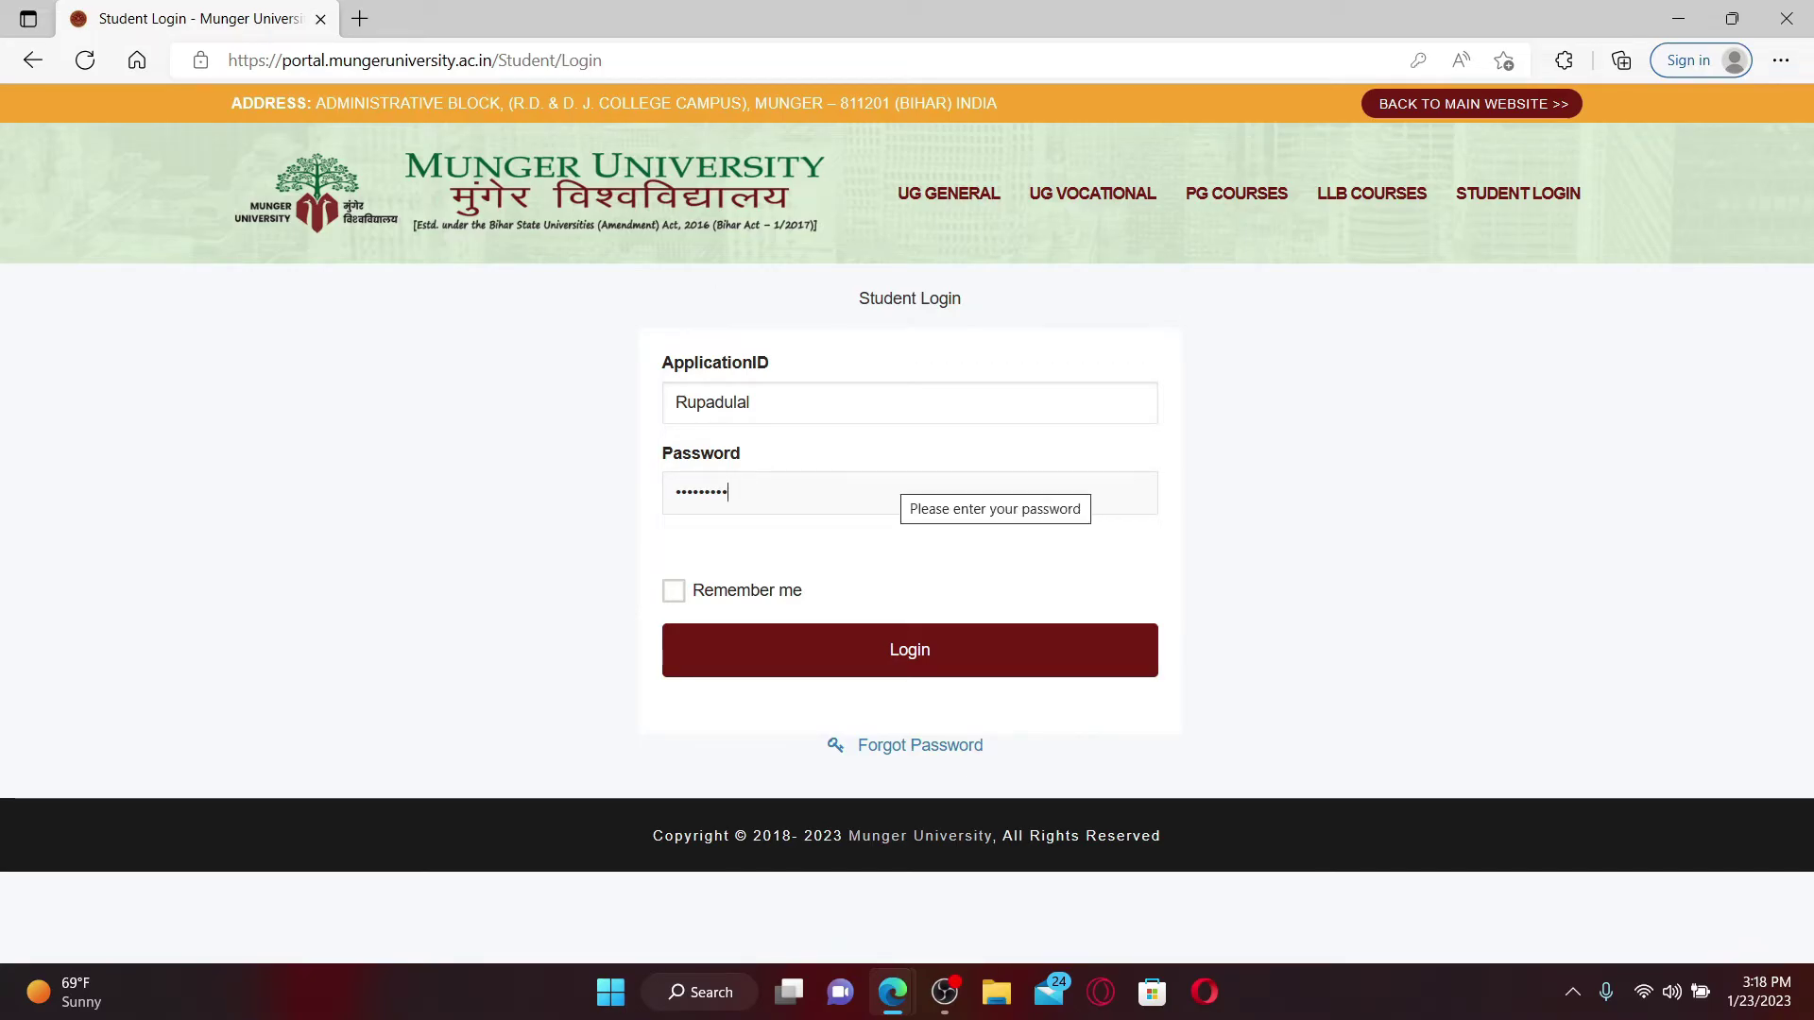
pyautogui.click(674, 589)
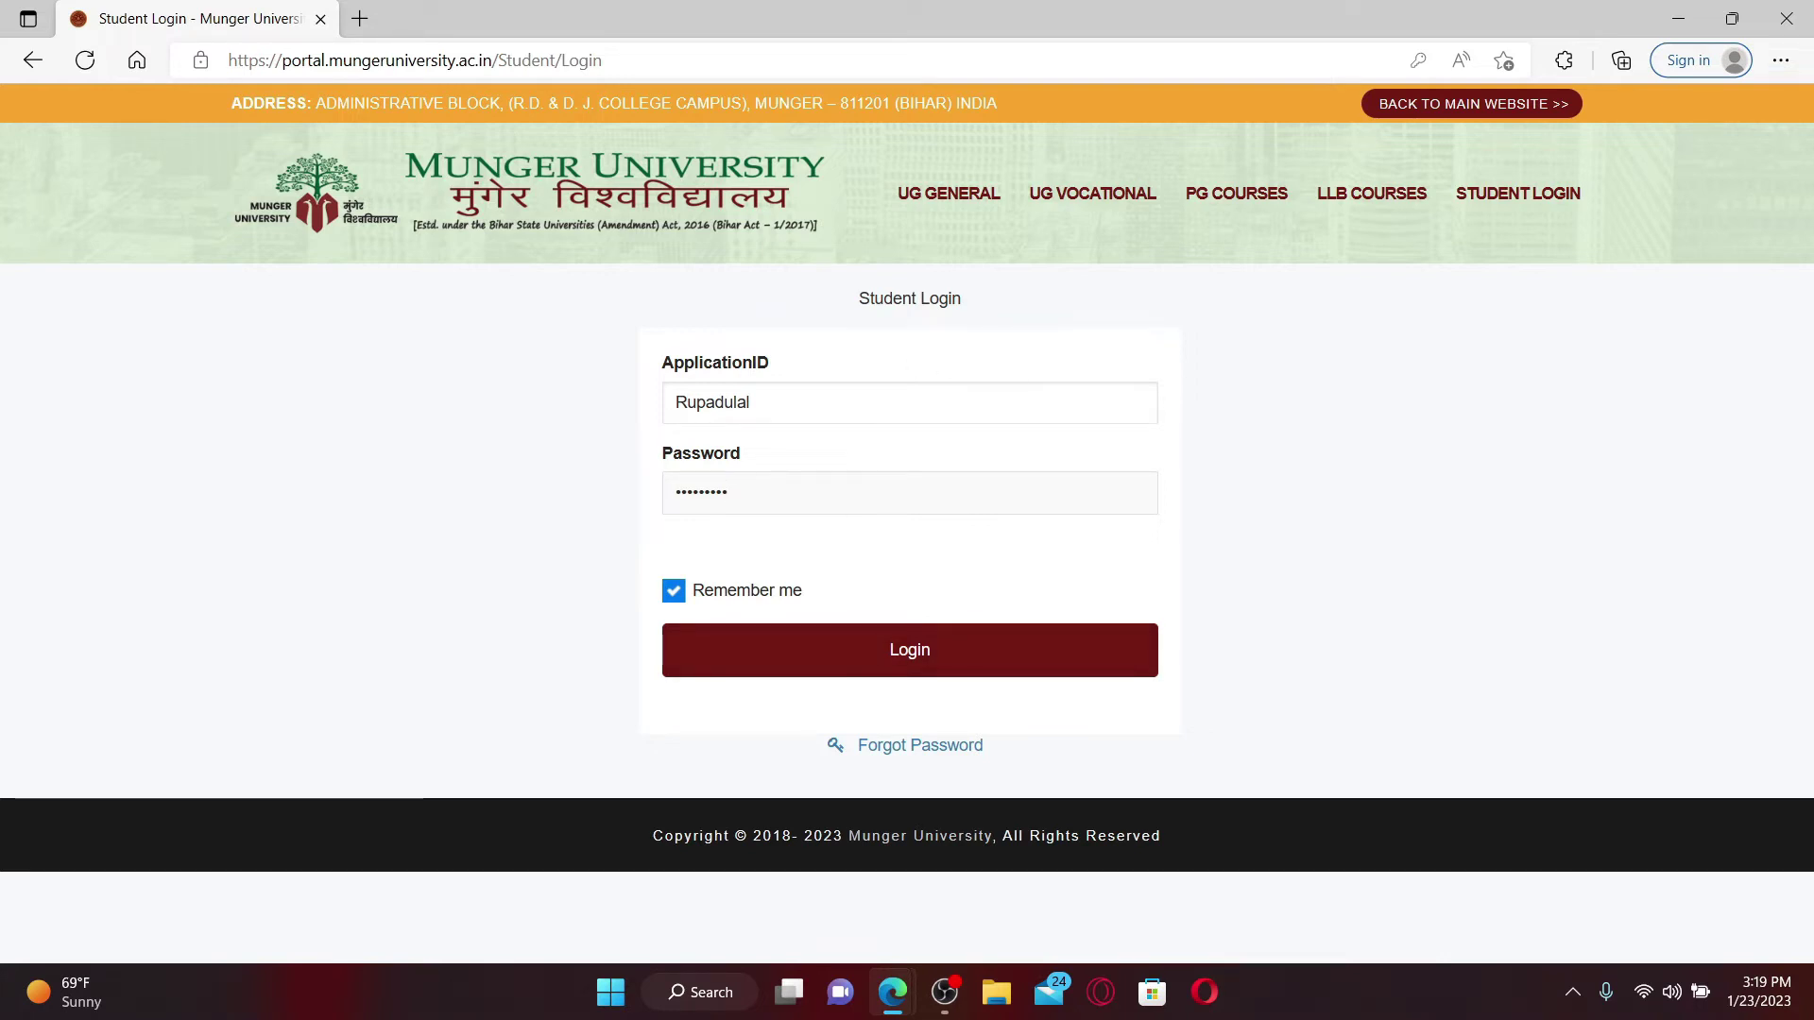
pyautogui.click(672, 591)
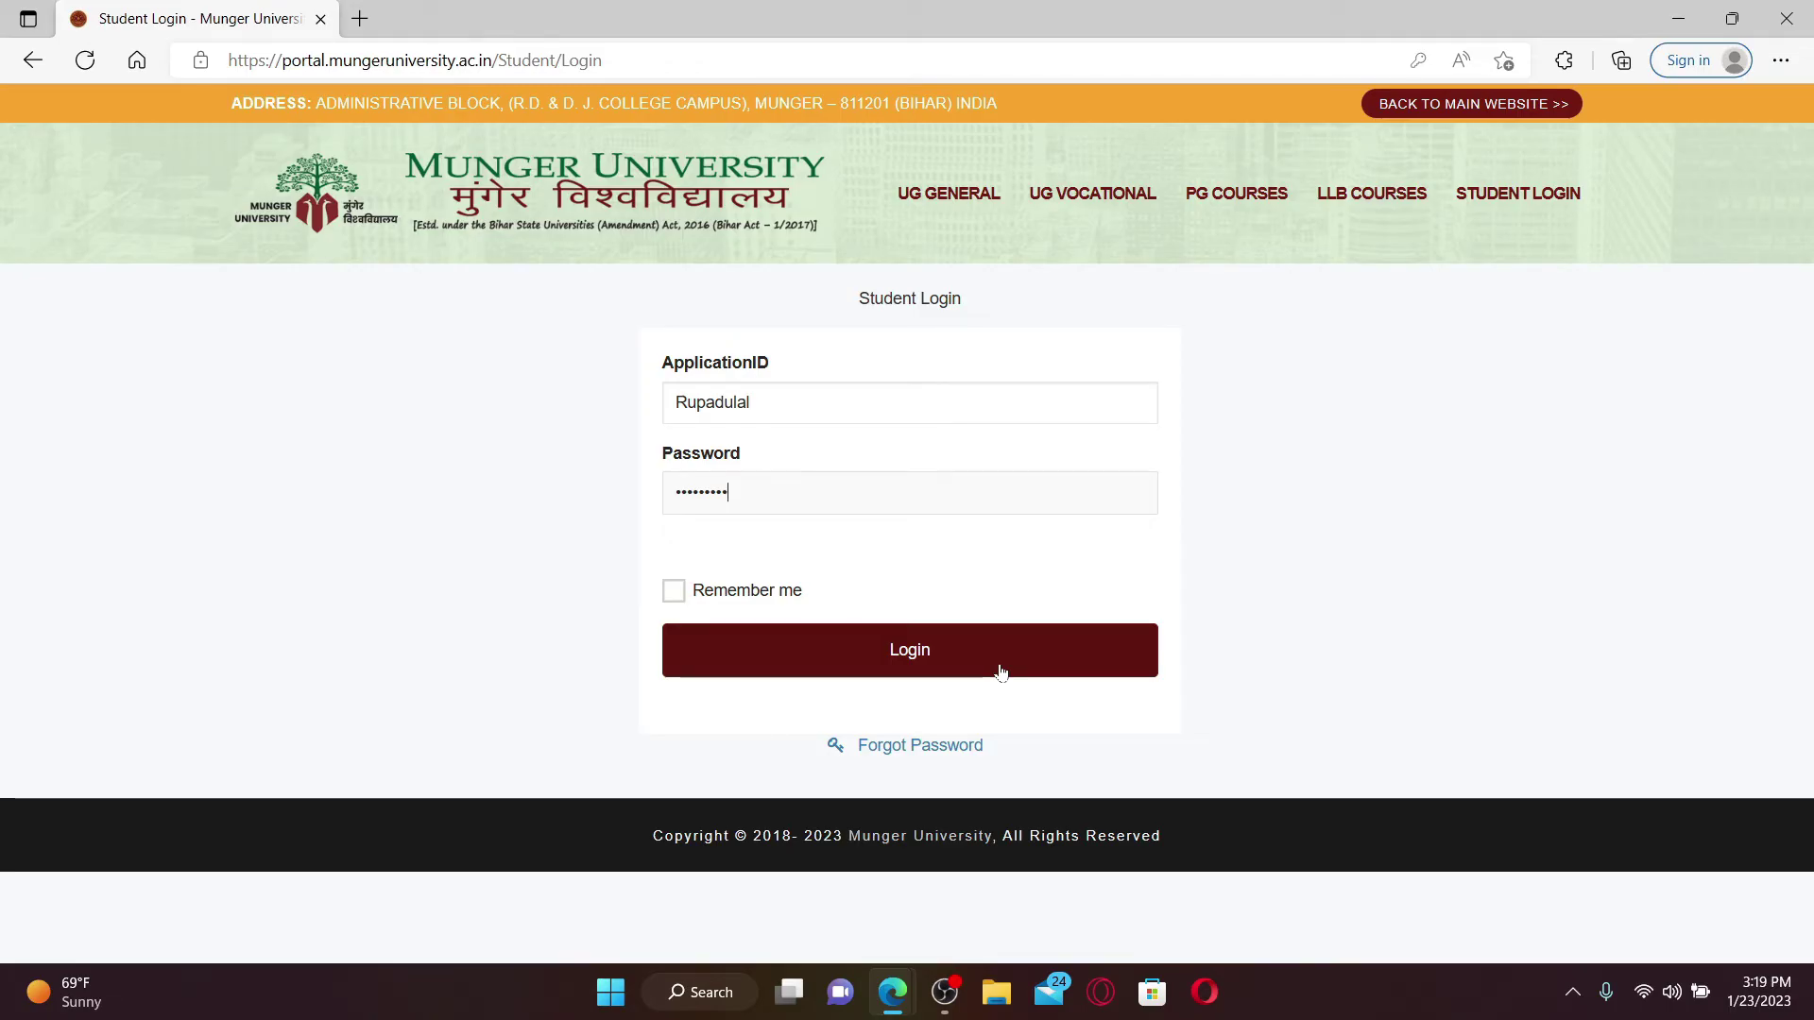
# Restore down and minimise the Edge window to reveal the desktop.
pyautogui.click(1732, 18)
pyautogui.click(1563, 151)
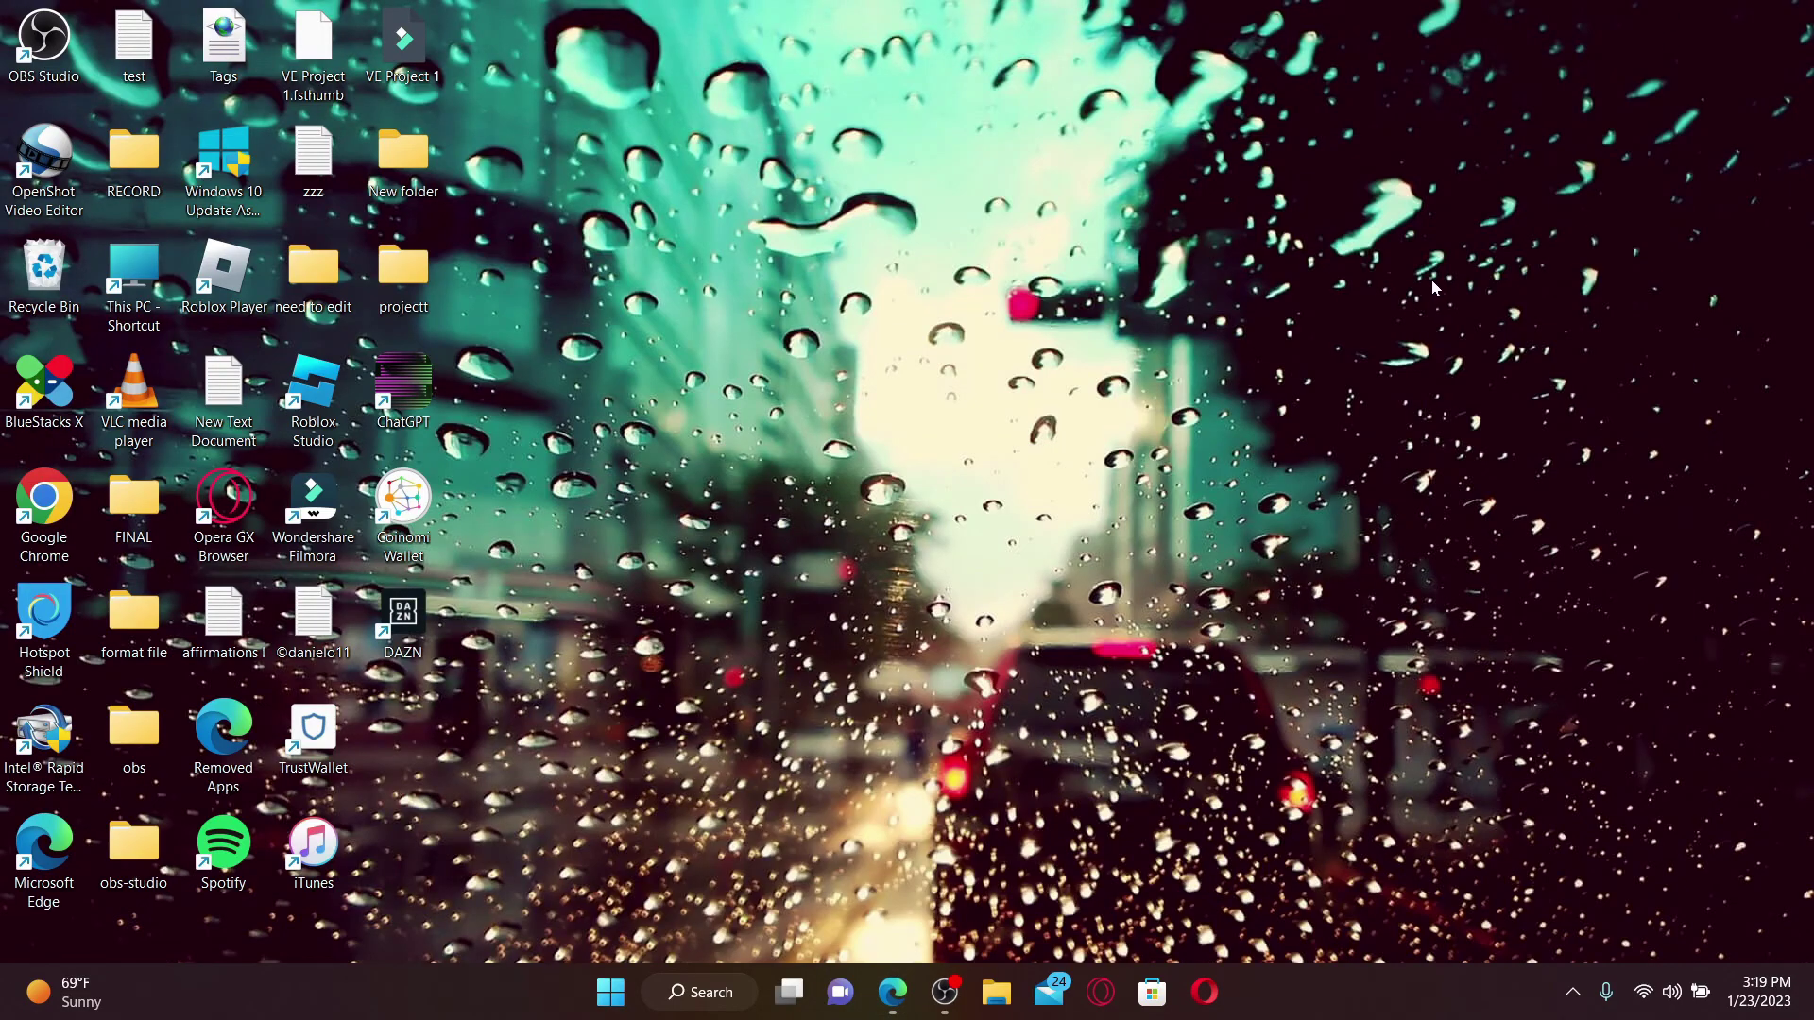